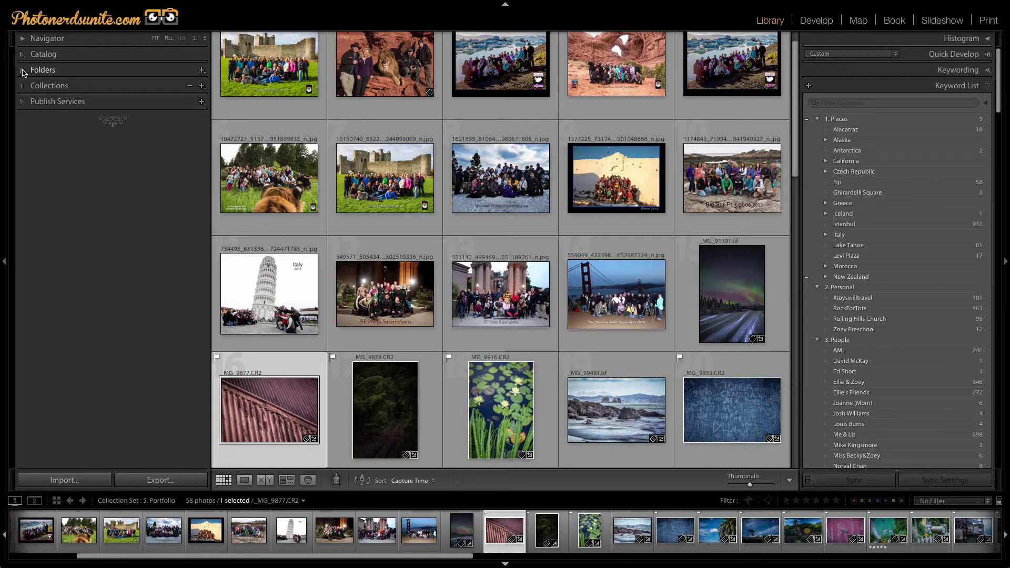
Expand the Folders panel and scroll the Keyword List down to Safety Deposit Box
click(23, 71)
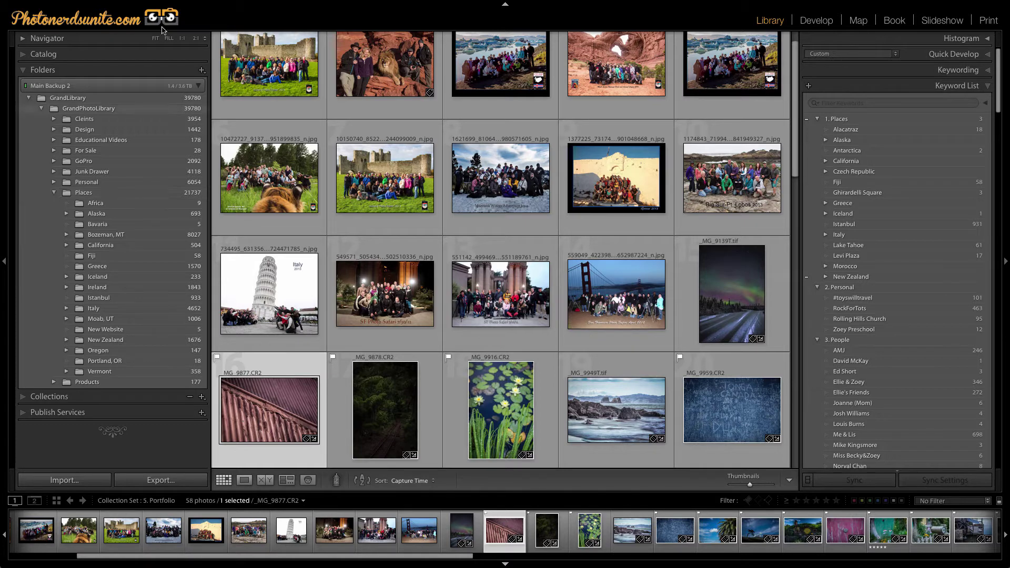
click(987, 87)
click(988, 89)
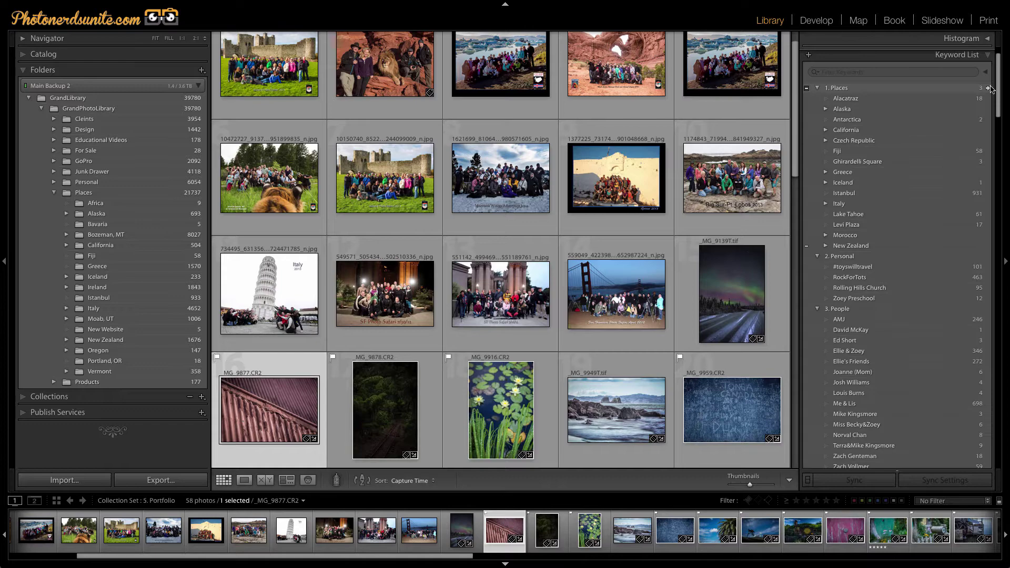
mouse_move(998, 87)
mouse_down()
mouse_move(994, 447)
mouse_move(1000, 84)
mouse_up()
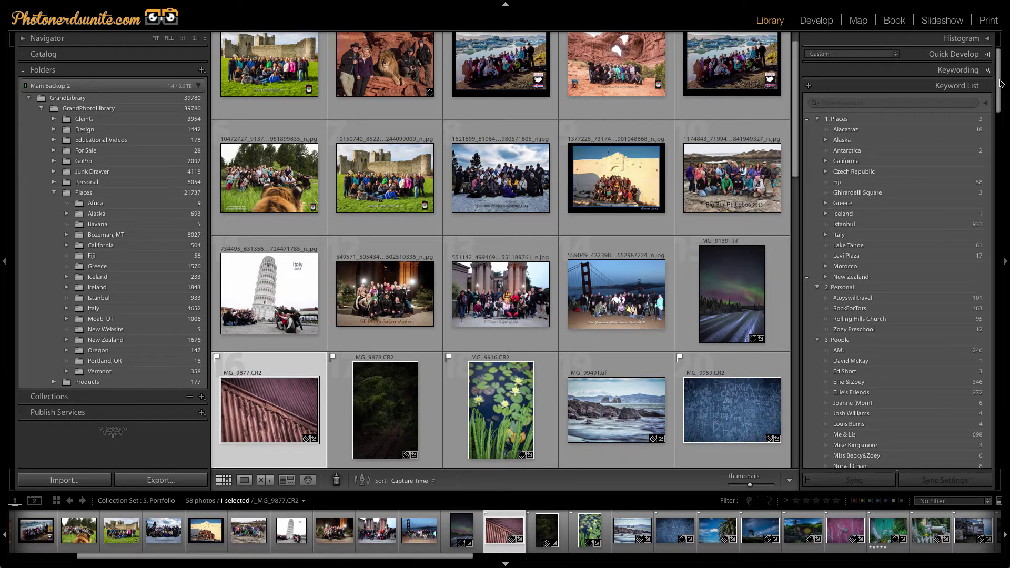
drag(1001, 85, 984, 384)
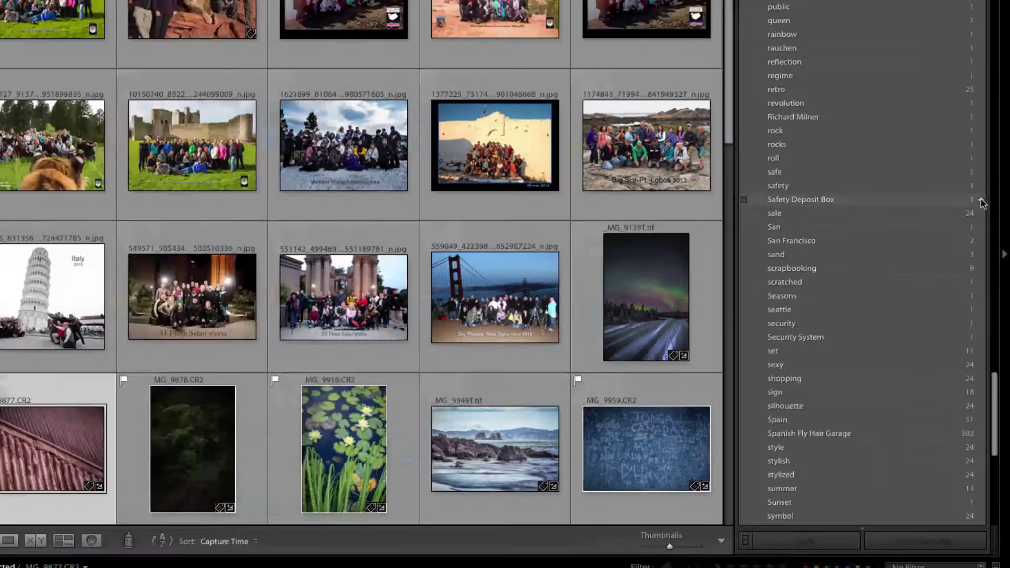
Filter to photos tagged Safety Deposit Box and view Safe.jpg in Loupe, reviewing its keywords
click(981, 202)
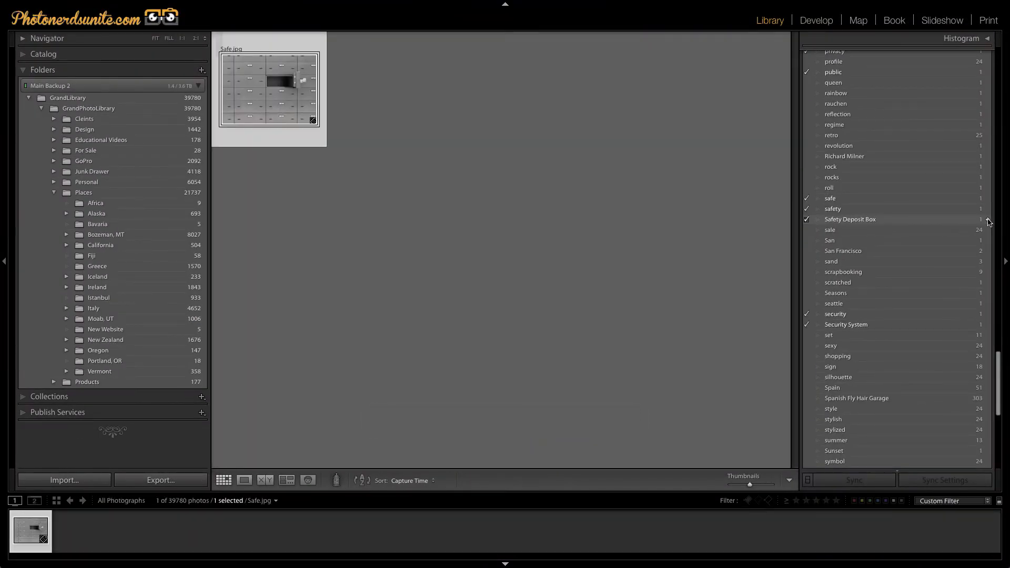
key(e)
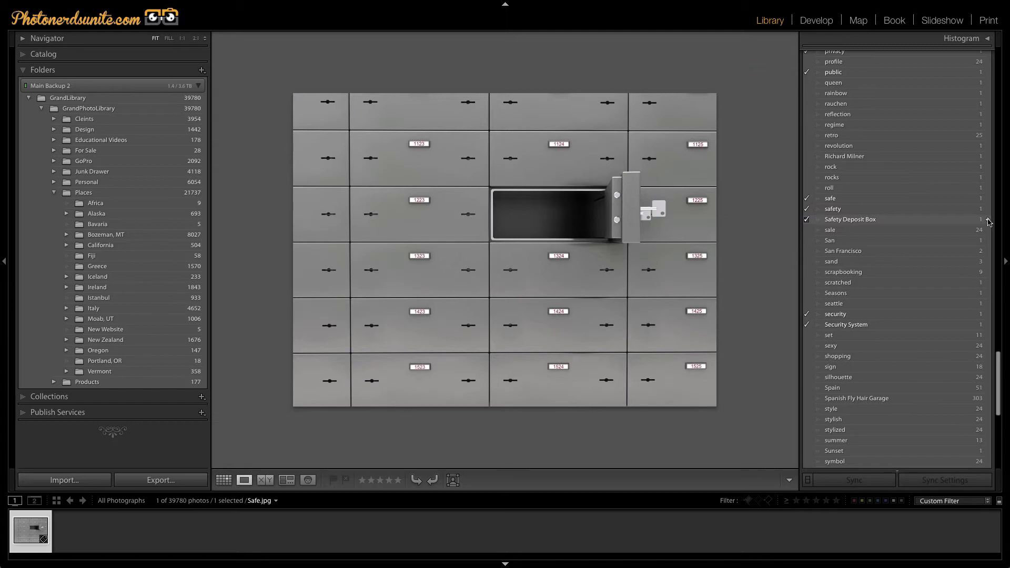
scroll(971, 211, up, 5)
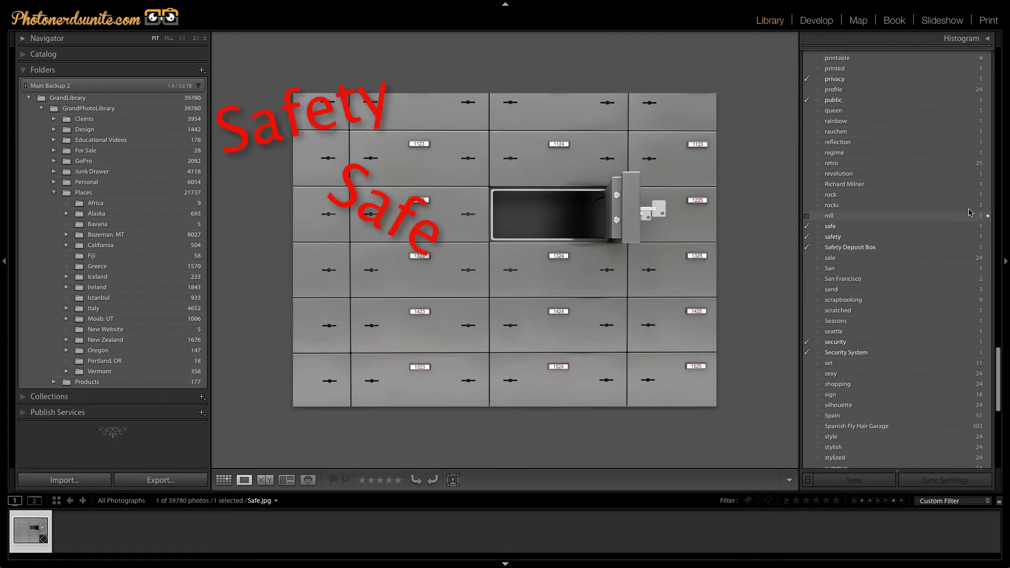
scroll(970, 212, up, 10)
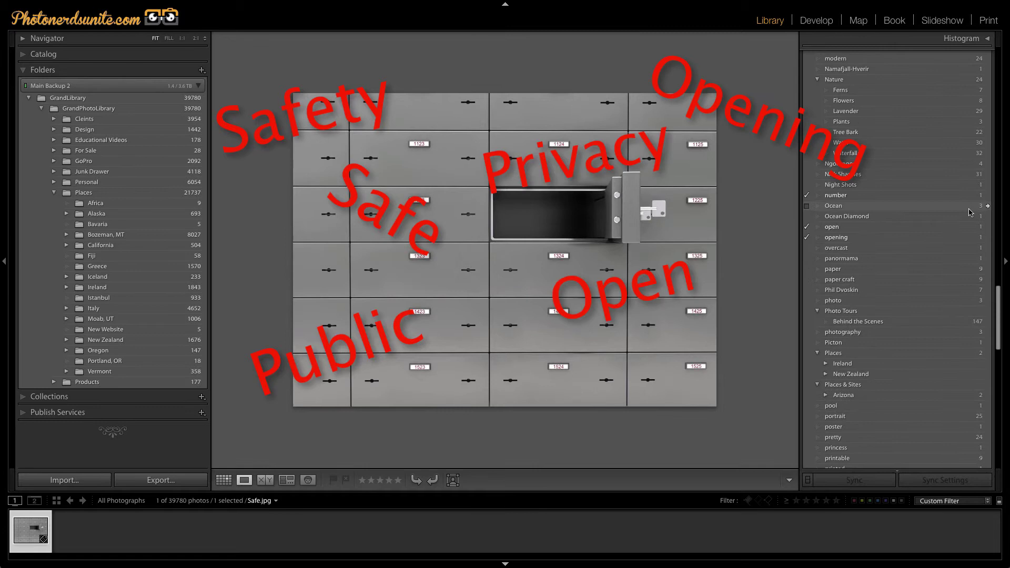
scroll(970, 212, up, 8)
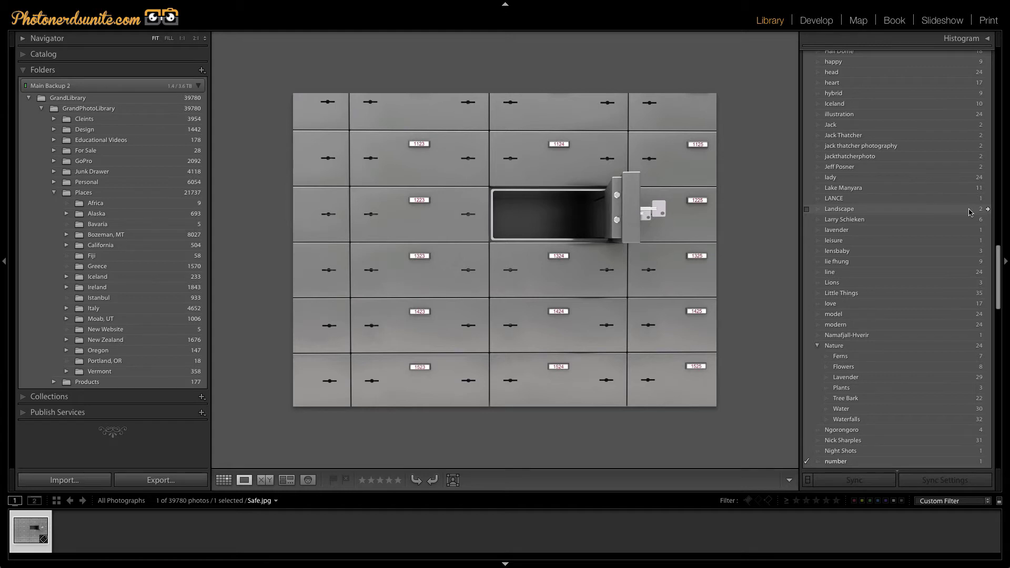
scroll(970, 212, down, 1)
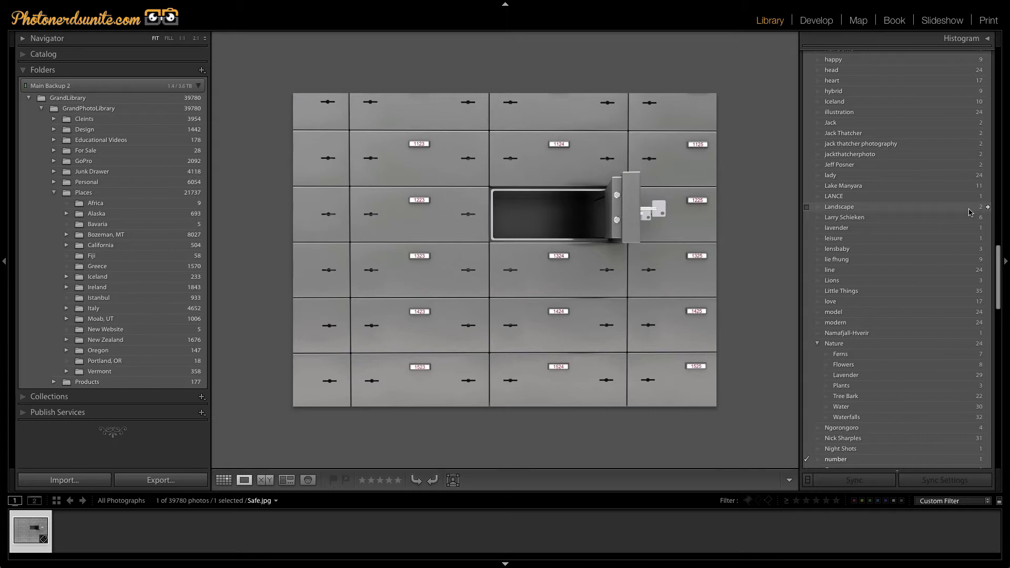
scroll(971, 212, down, 10)
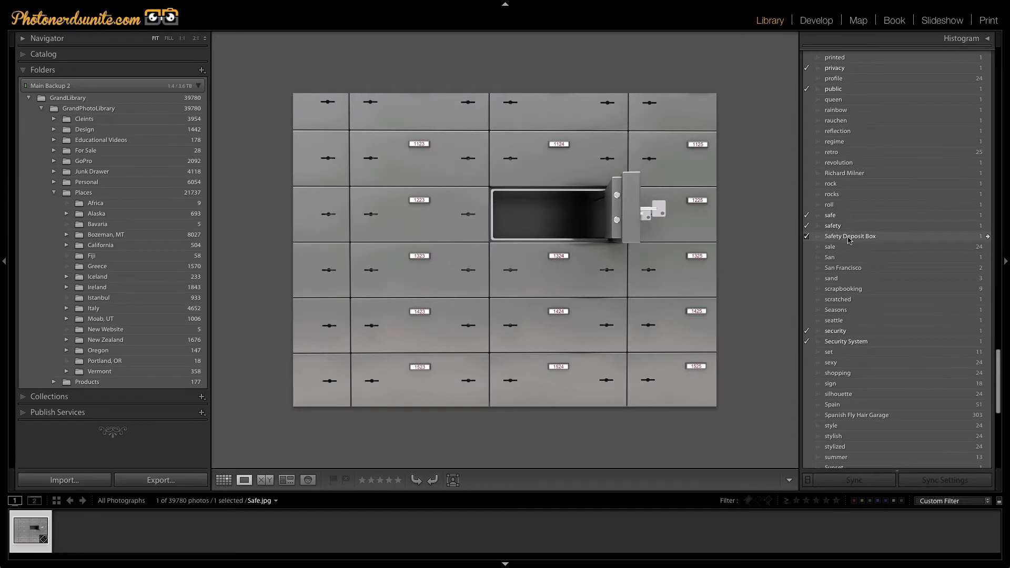
Open the Edit Keyword Tag dialog for Safety Deposit Box and click into its Synonyms field
double_click(849, 238)
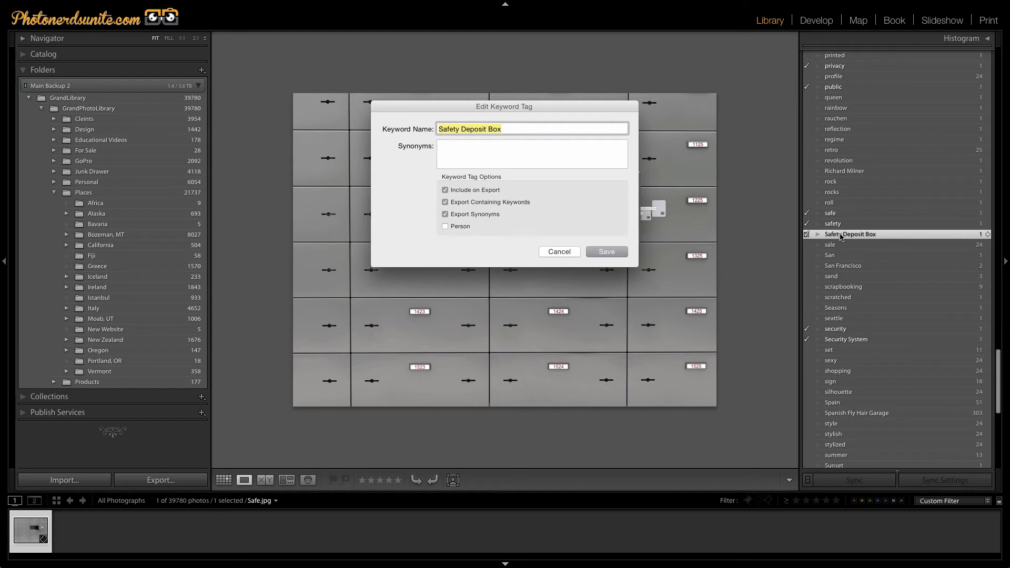
click(475, 156)
Paste the comma-separated synonyms from number to unlocking, dismiss the alert, and remove the trailing comma
text(number, open, opening, privacy, public, safe, safety, security, security system, unlocking)
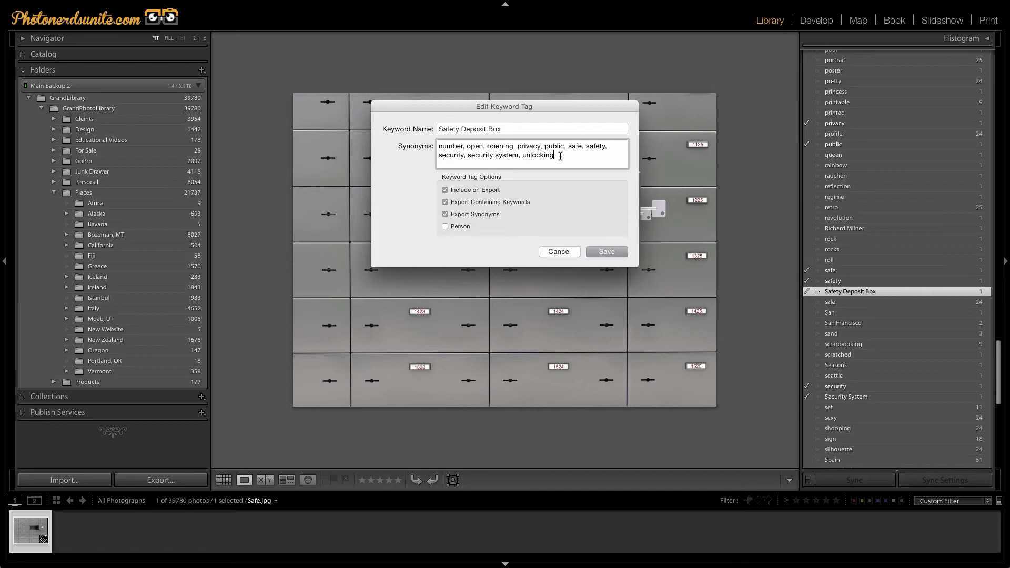
text(,)
click(611, 254)
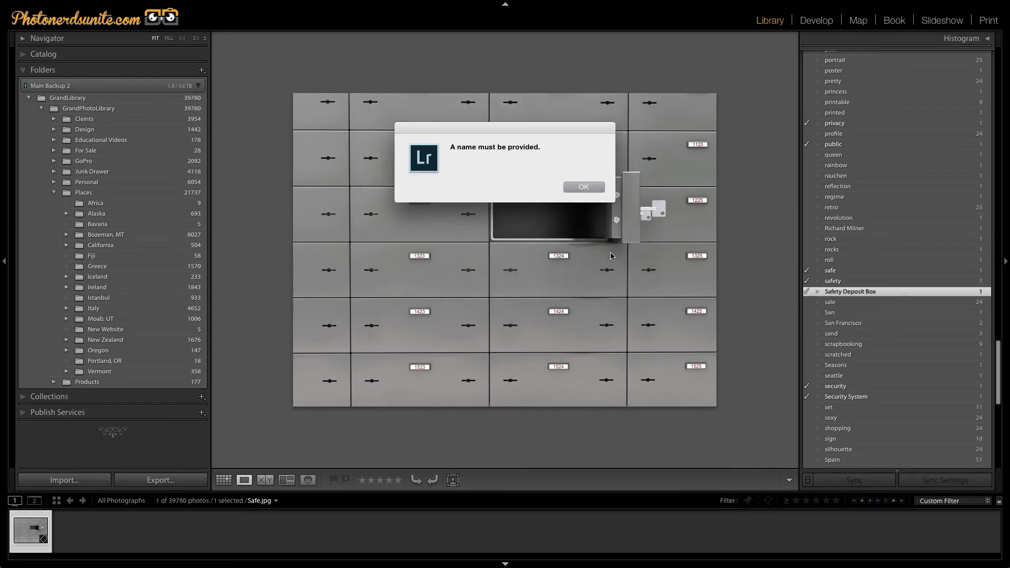
click(581, 187)
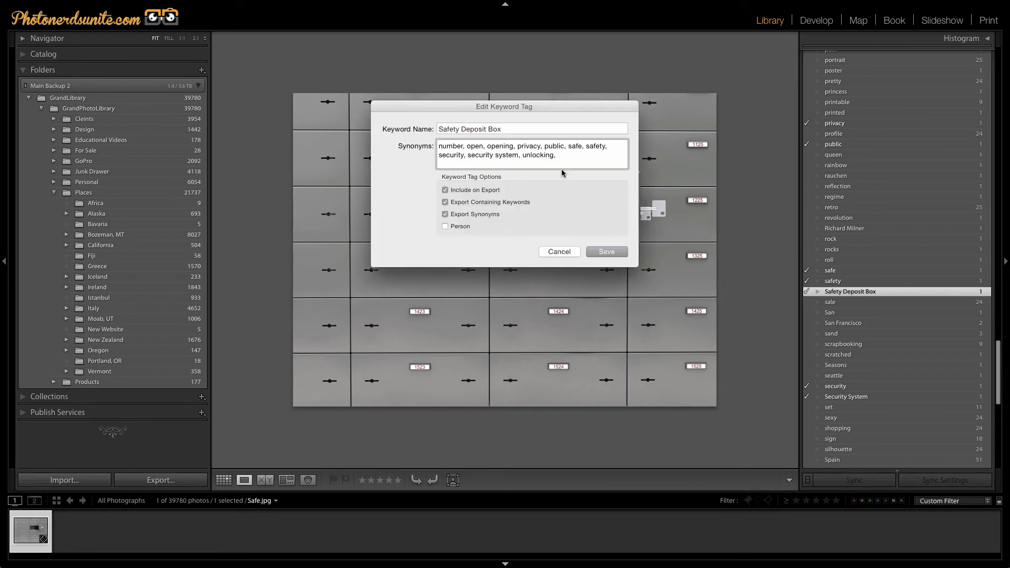
key(BackSpace)
Save the synonyms, delete the redundant safety keyword, and return to Grid view
click(607, 252)
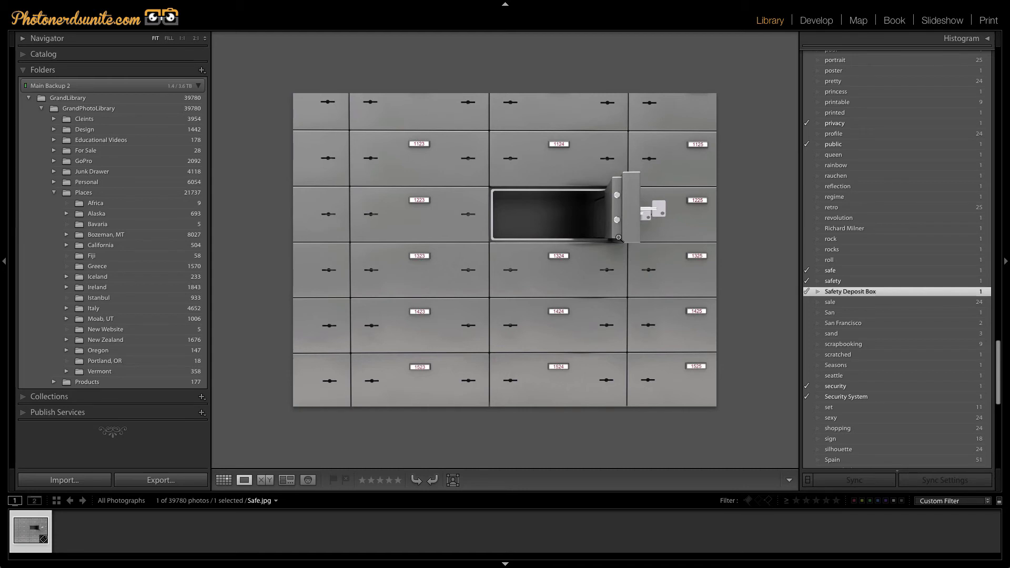
right_click(835, 281)
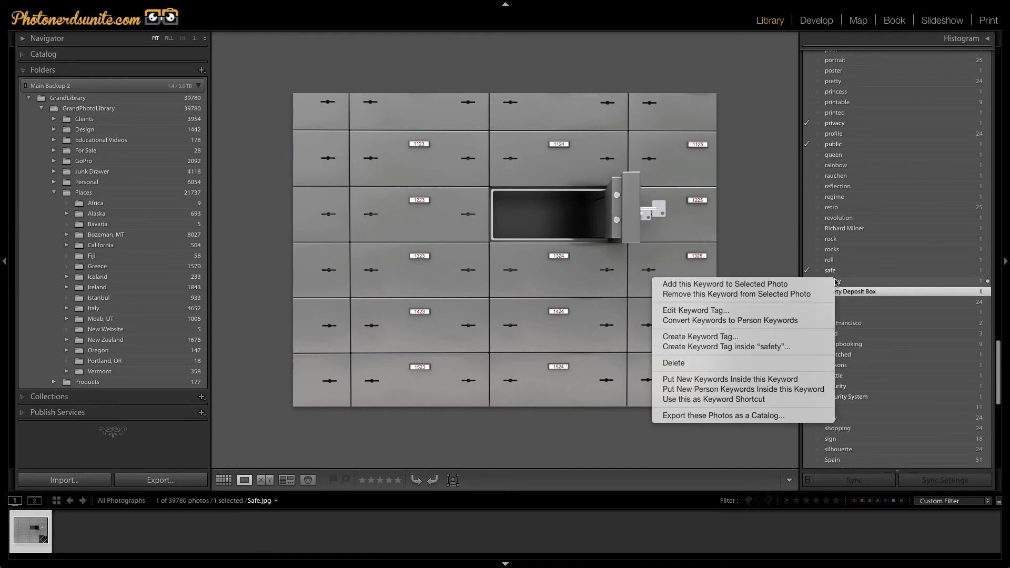
click(822, 363)
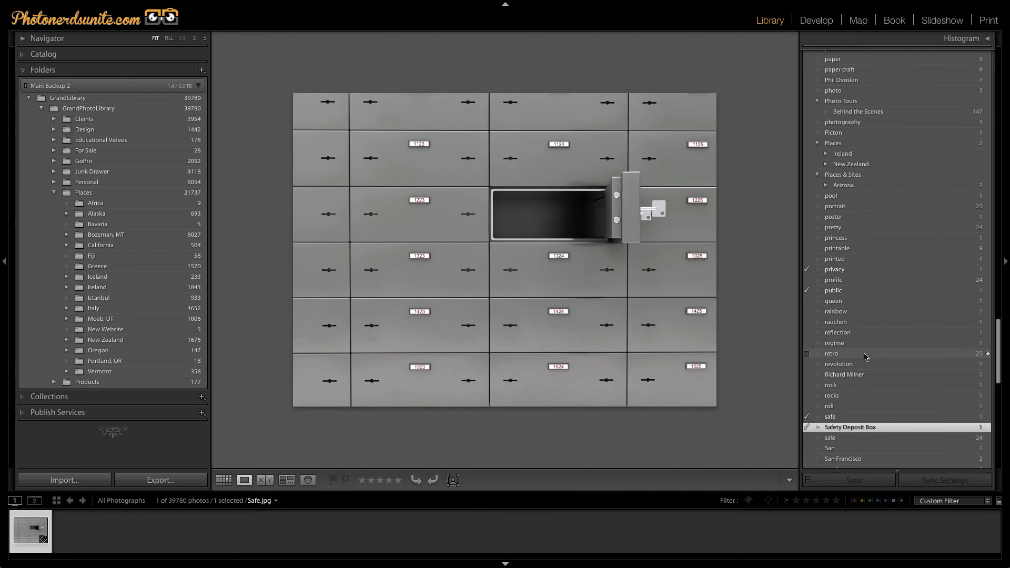
scroll(865, 357, down, 5)
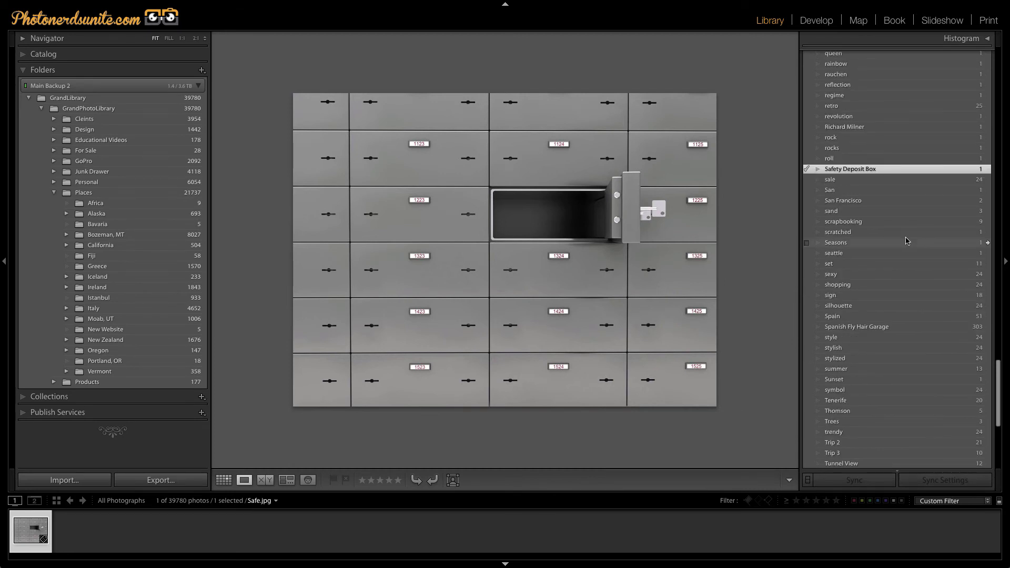
key(g)
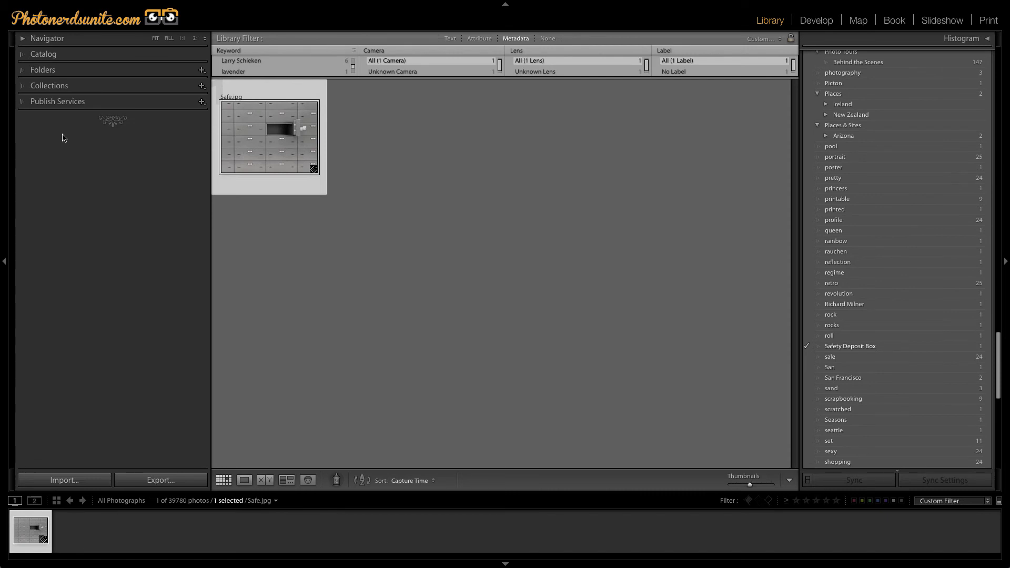
Show All Photographs and run a Text filter search for 'privacy'
click(42, 54)
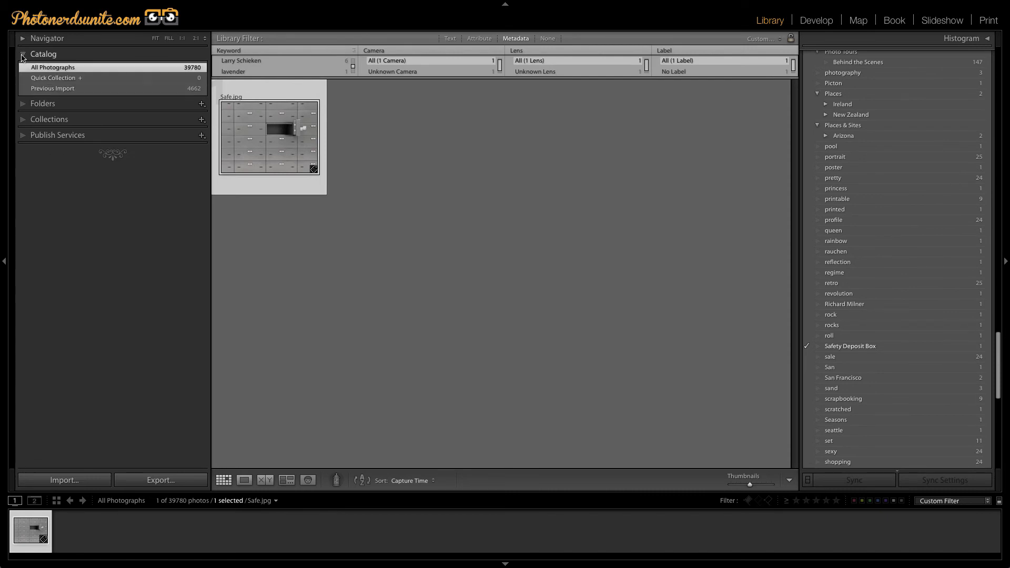
click(58, 69)
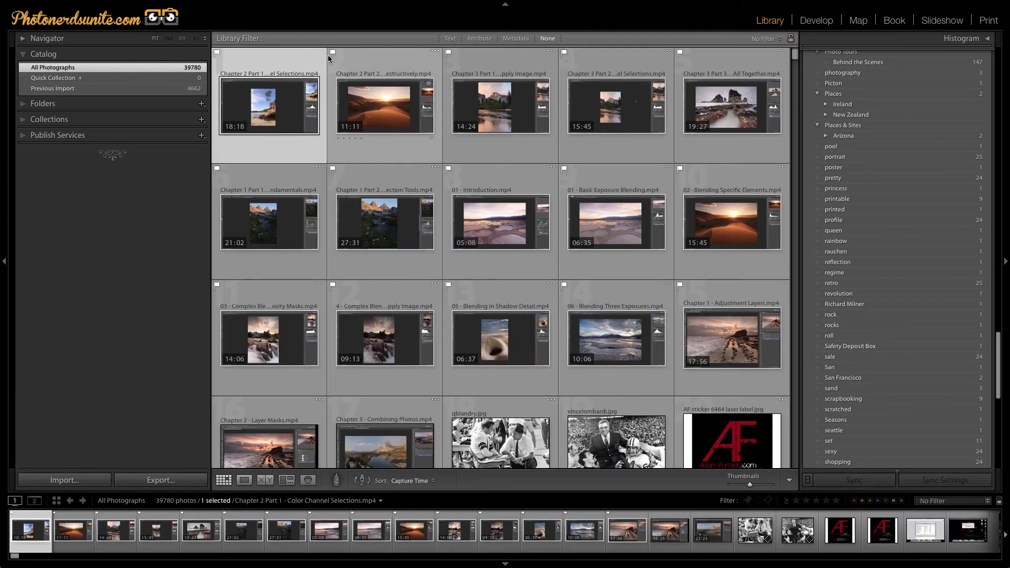
click(450, 39)
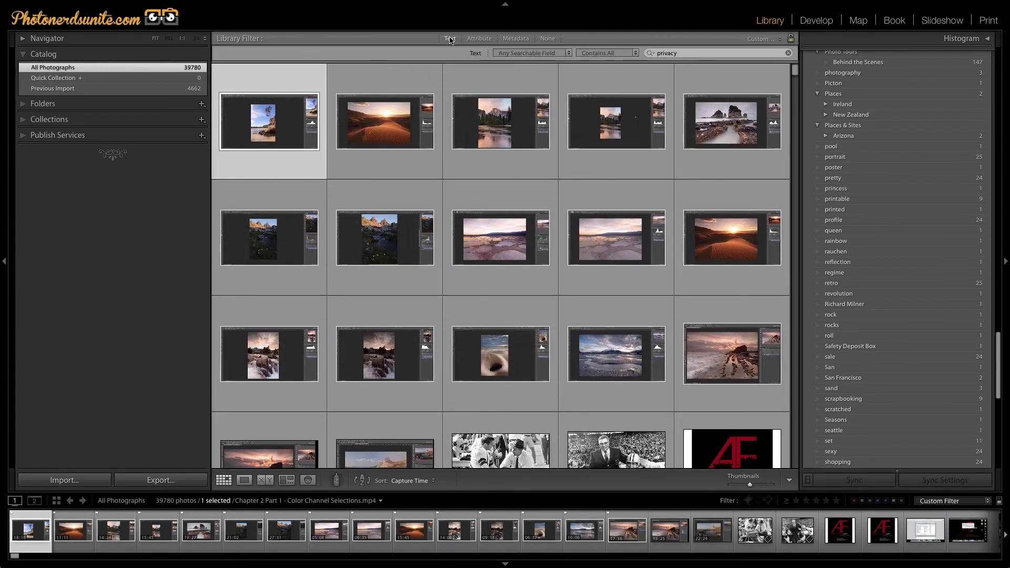
double_click(685, 52)
key(BackSpace)
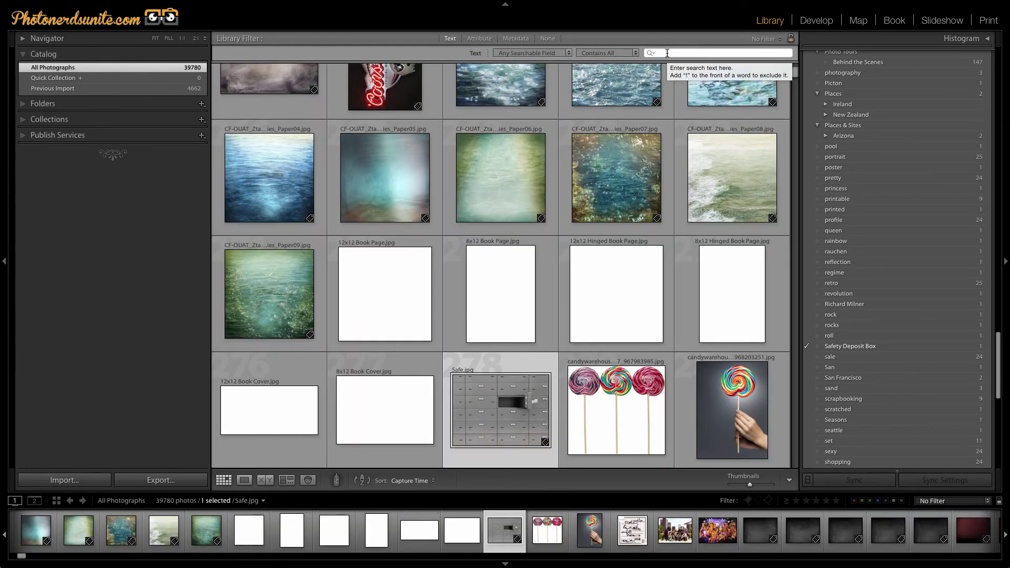
text(privacy)
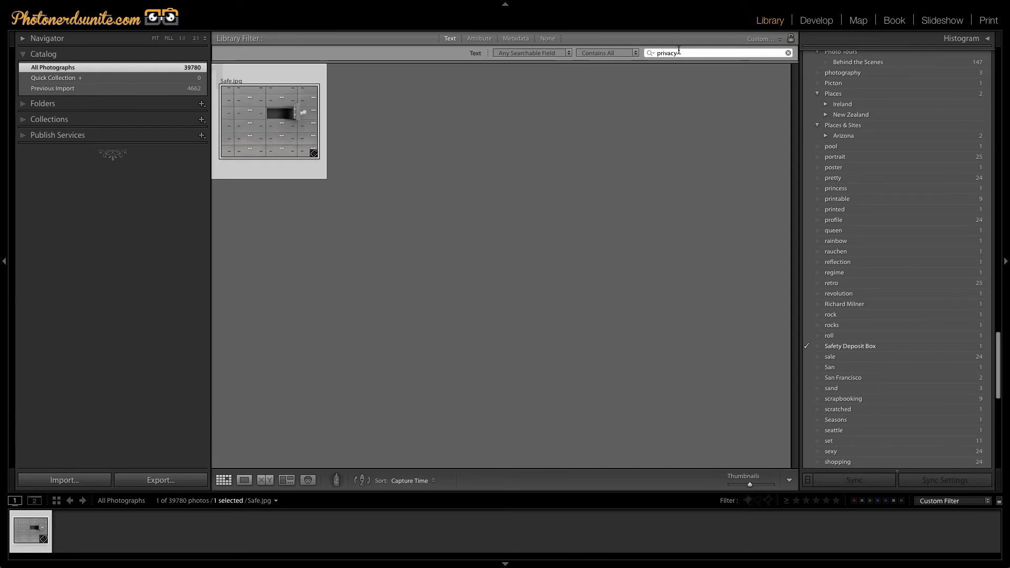
key(Return)
Replace the search text with 'number' to find Safe.jpg among 2 photos
click(788, 53)
key(BackSpace)
key(BackSpace)
key(BackSpace)
key(BackSpace)
text(number)
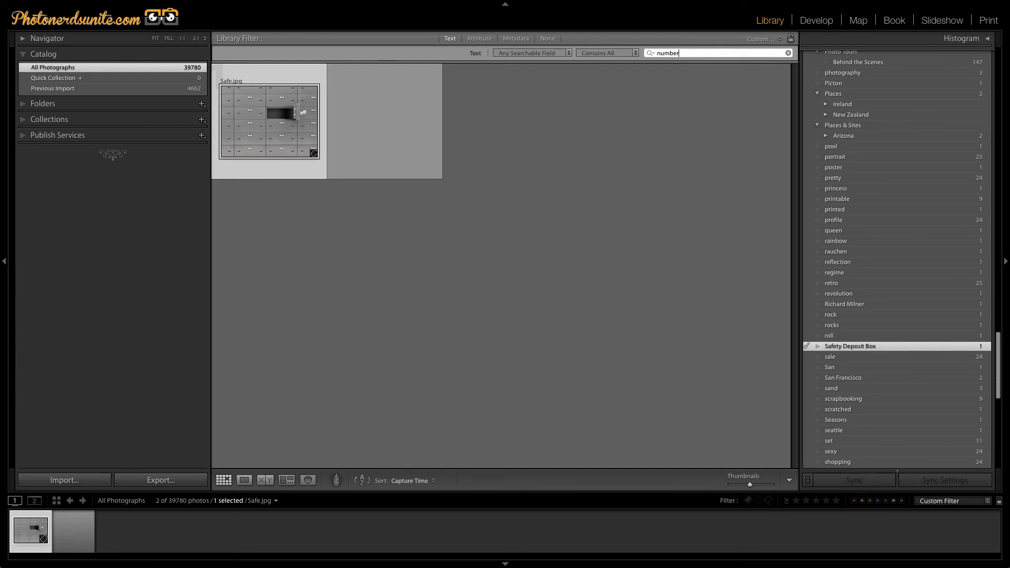
key(e)
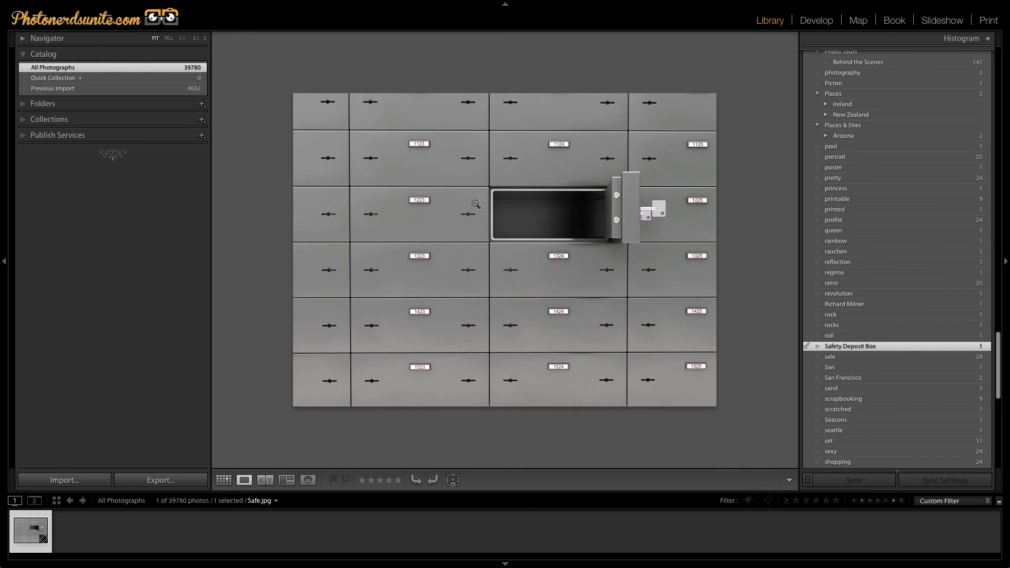